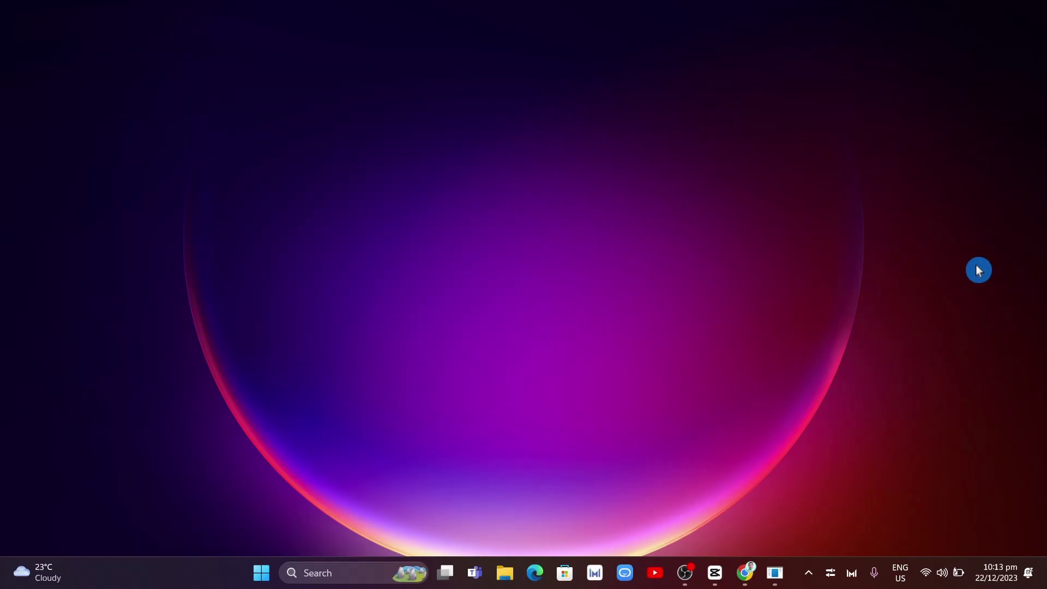
right_click(793, 210)
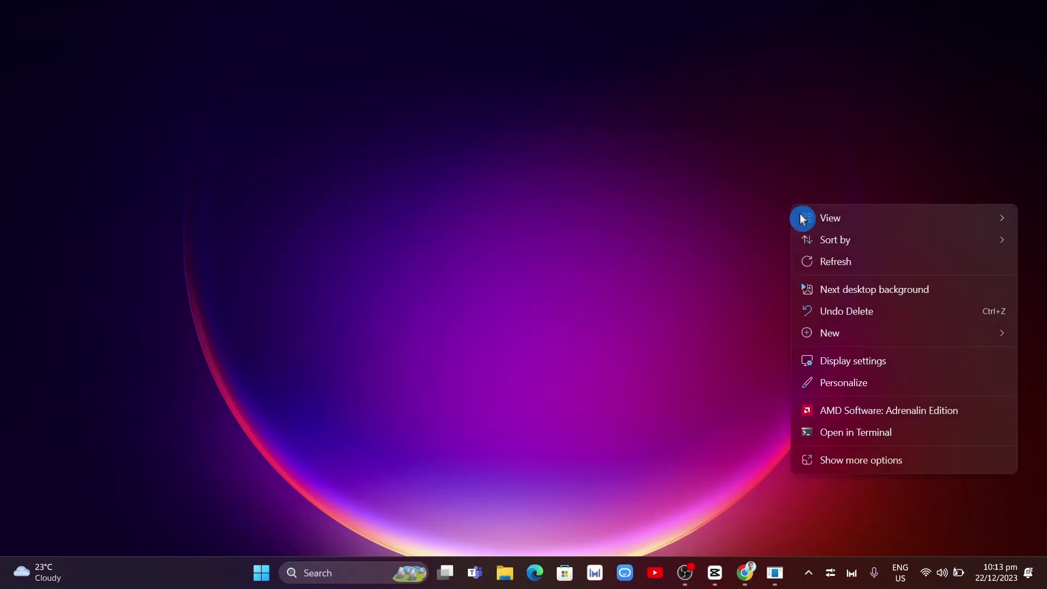
left_click(833, 261)
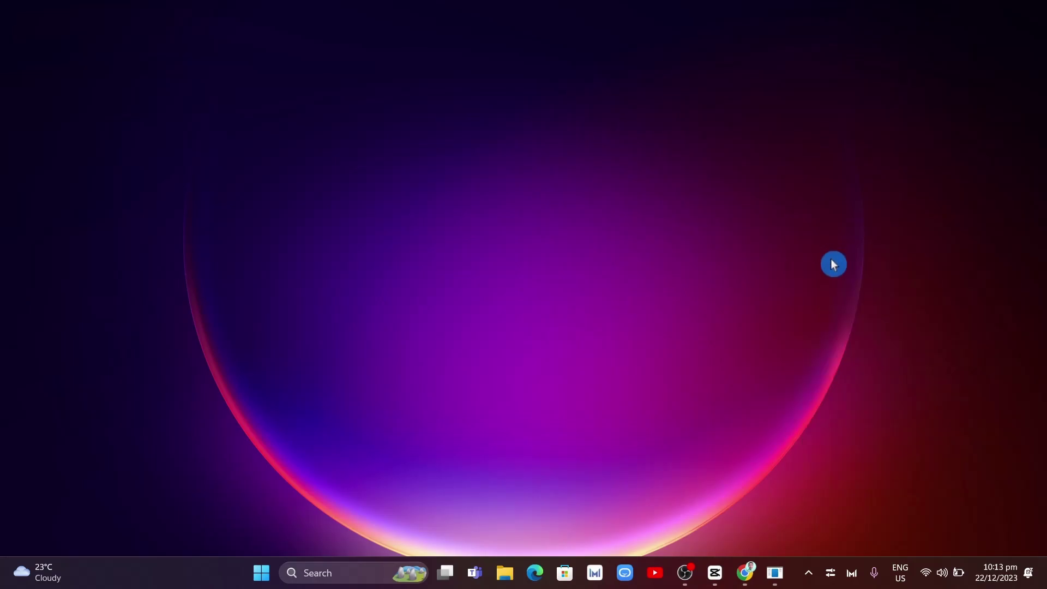
left_click(810, 574)
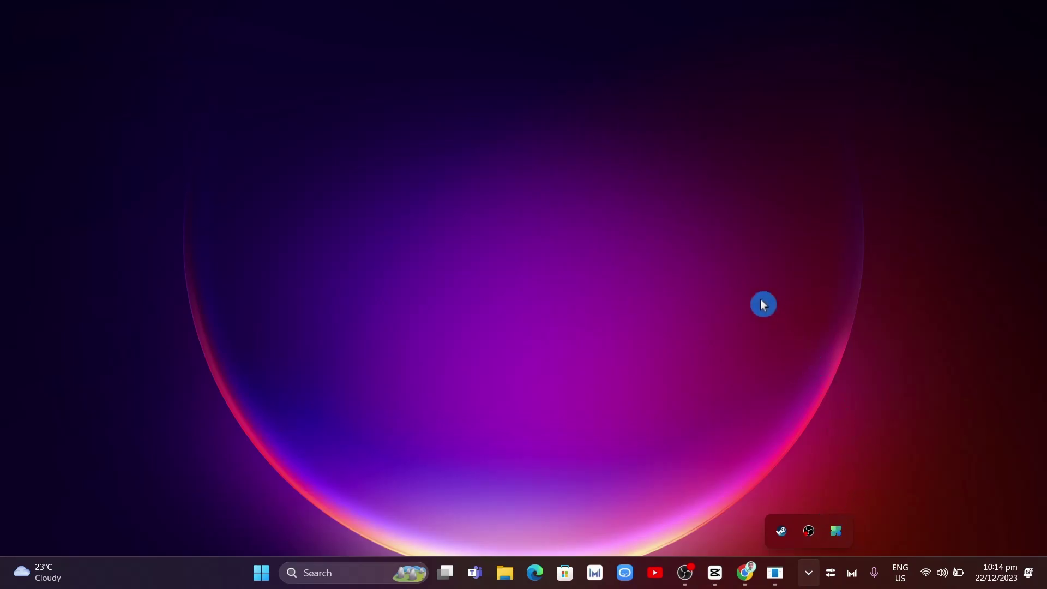
right_click(677, 211)
left_click(724, 263)
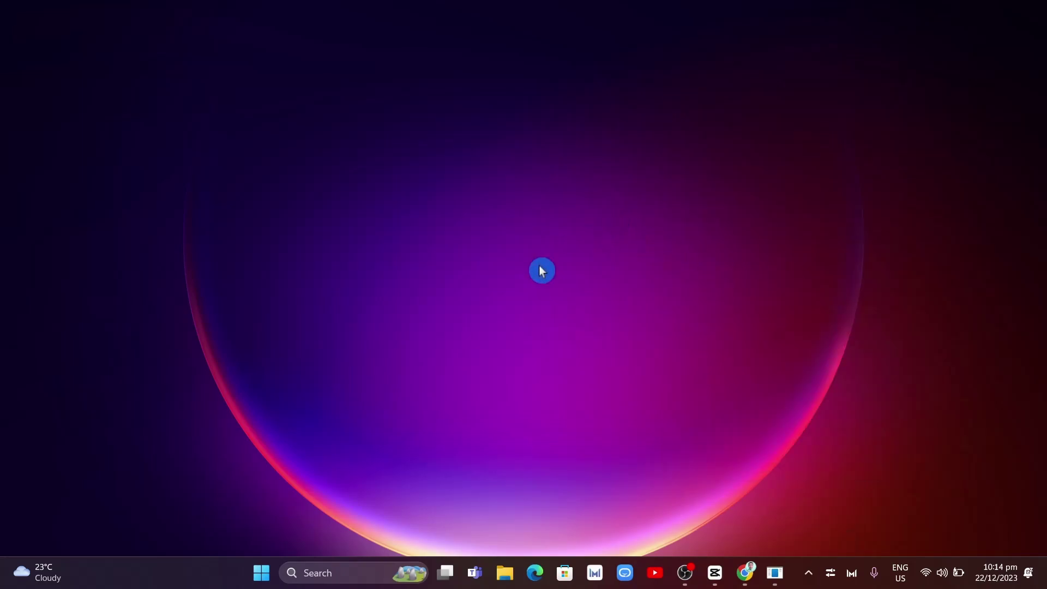
Open Task Manager and show the Details list of running processes.
right_click(262, 574)
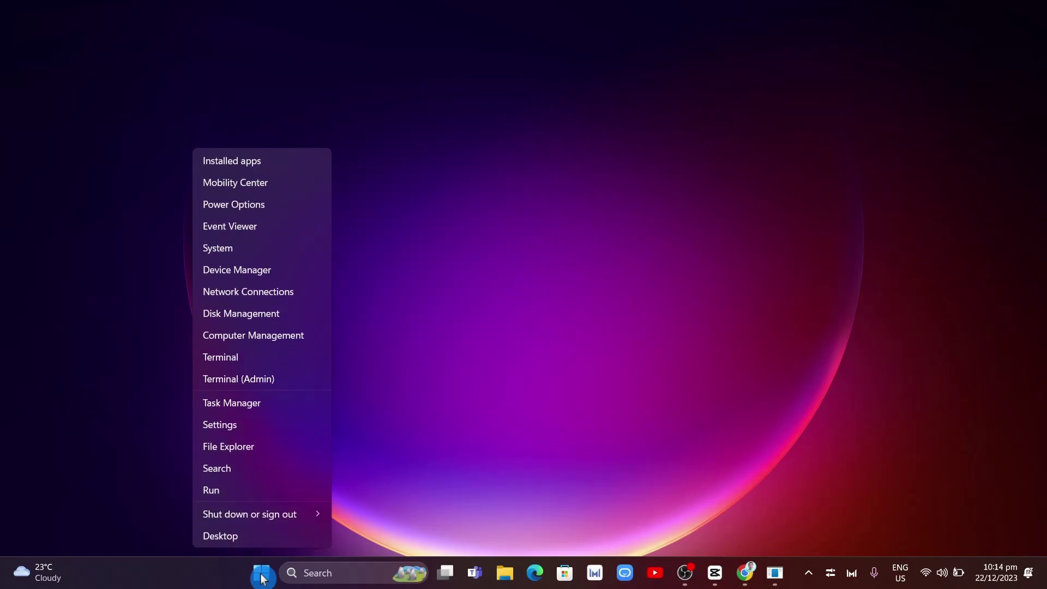
left_click(236, 410)
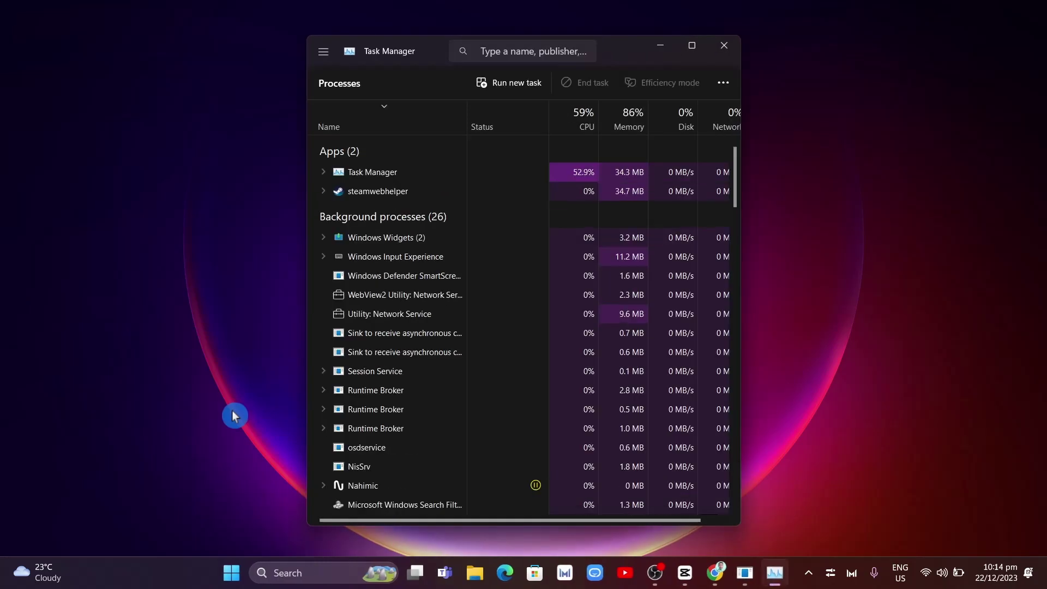
left_click(325, 55)
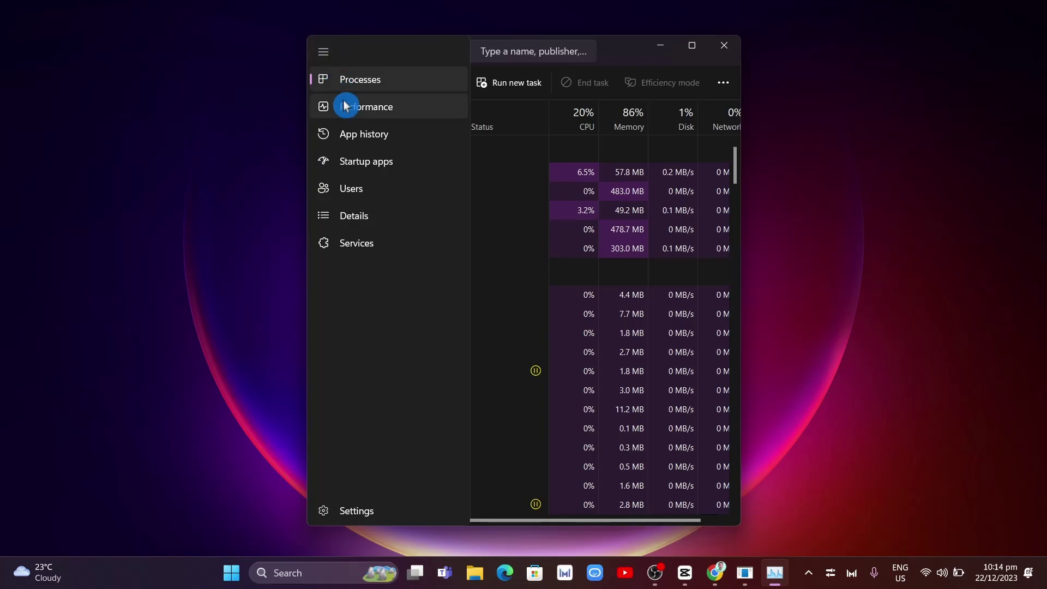
left_click(366, 218)
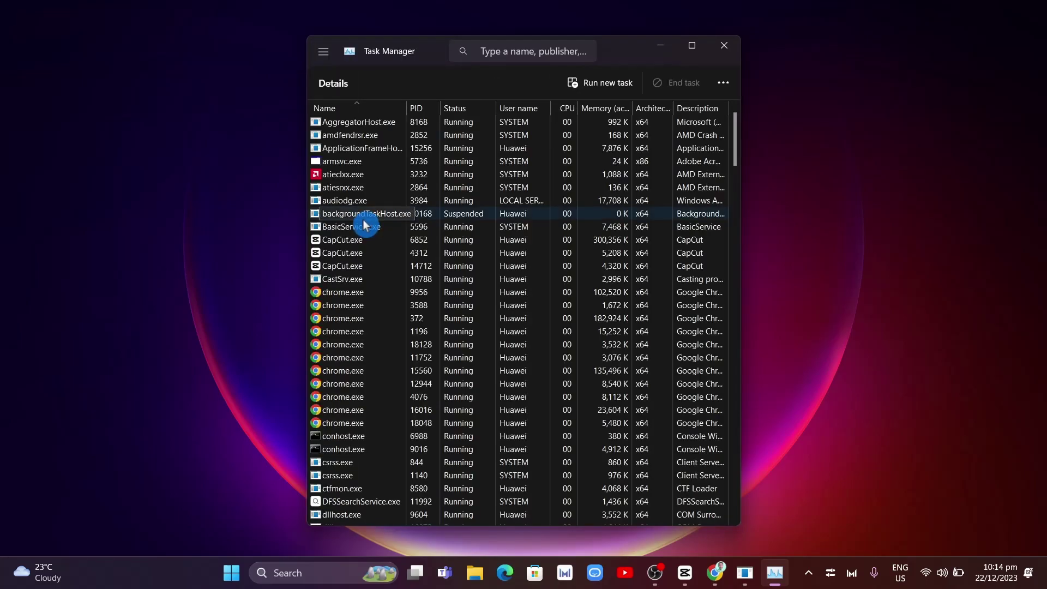
Find steam.exe in the process list, examine its priority options such as Realtime, and close Task Manager.
scroll(376, 403, "down", 20)
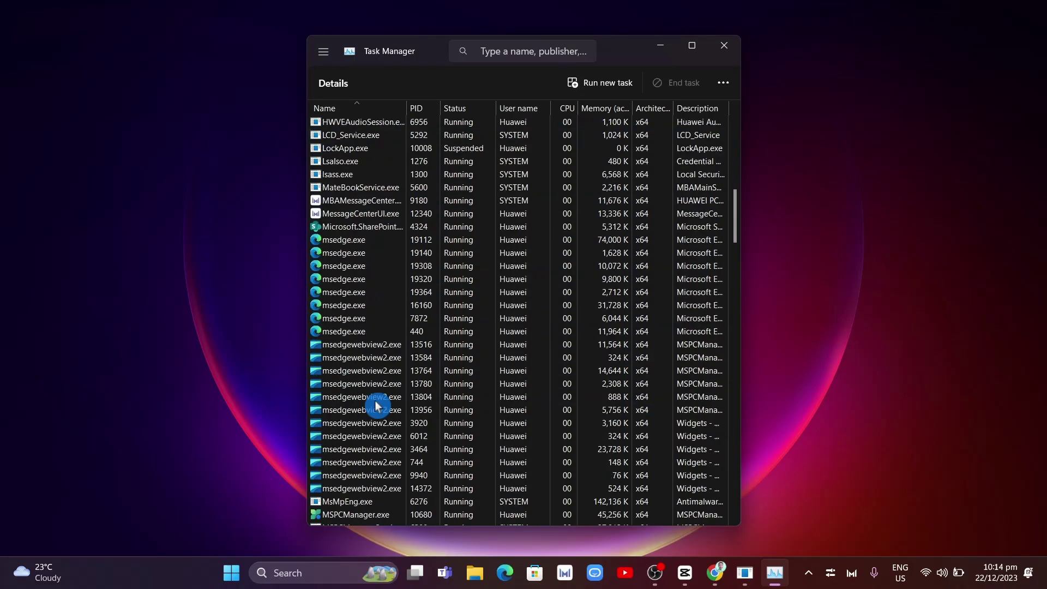
scroll(375, 404, "down", 3)
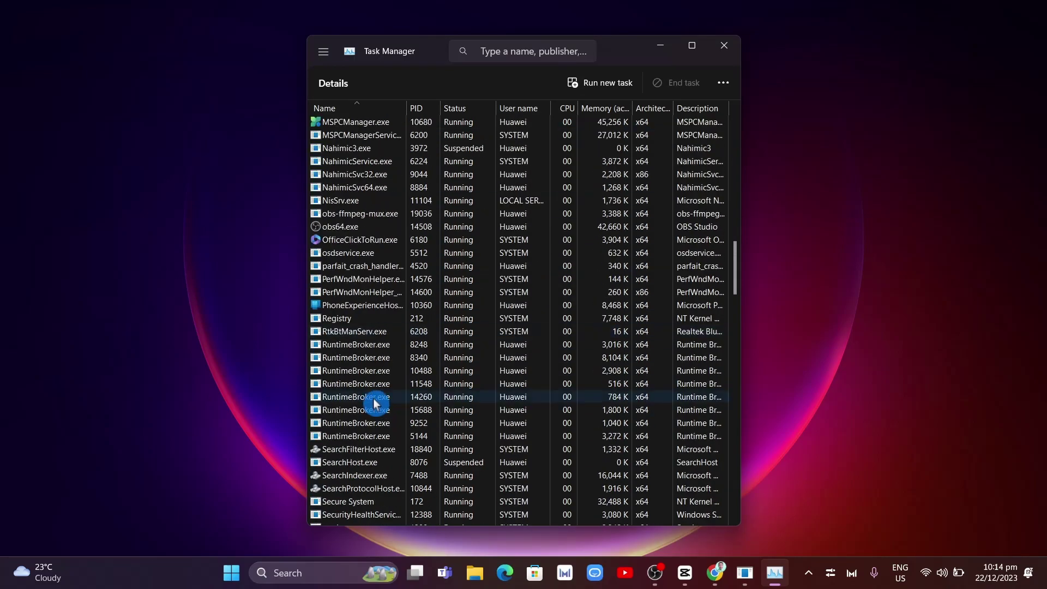
scroll(373, 403, "down", 7)
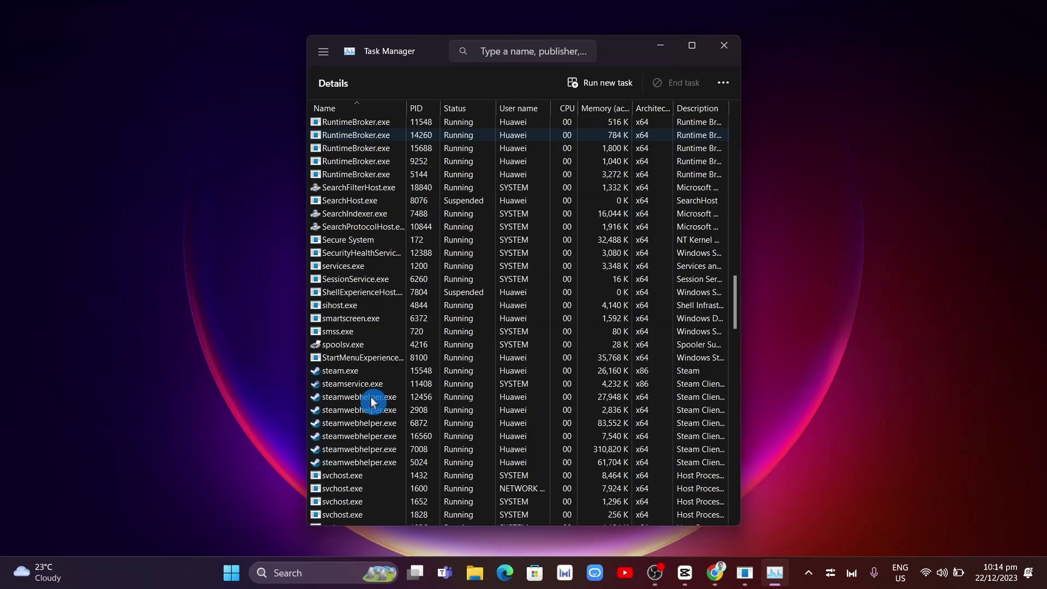
left_click(347, 376)
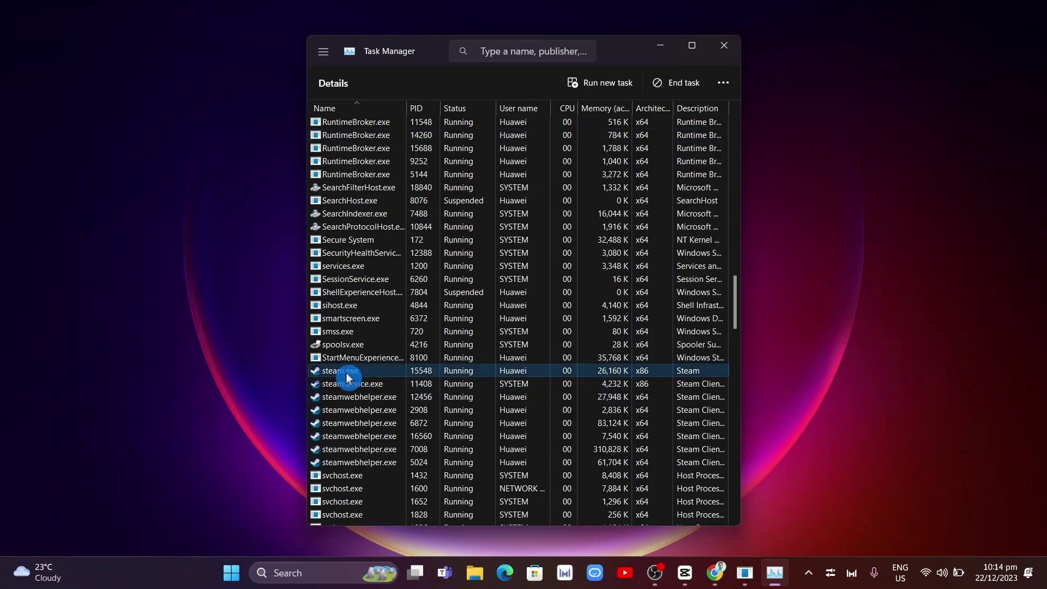
right_click(379, 376)
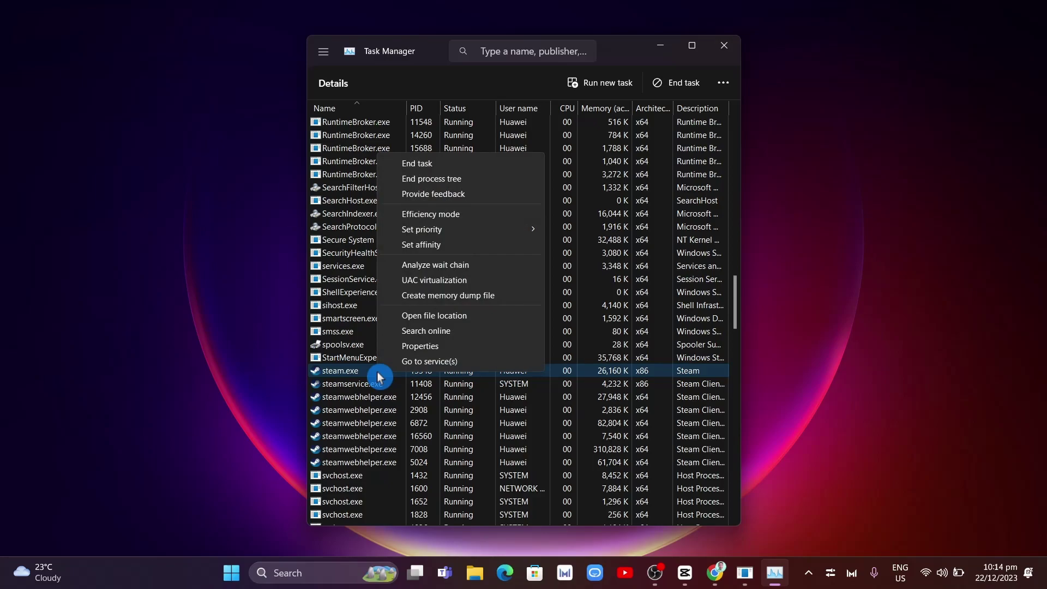
mouse_move(433, 236)
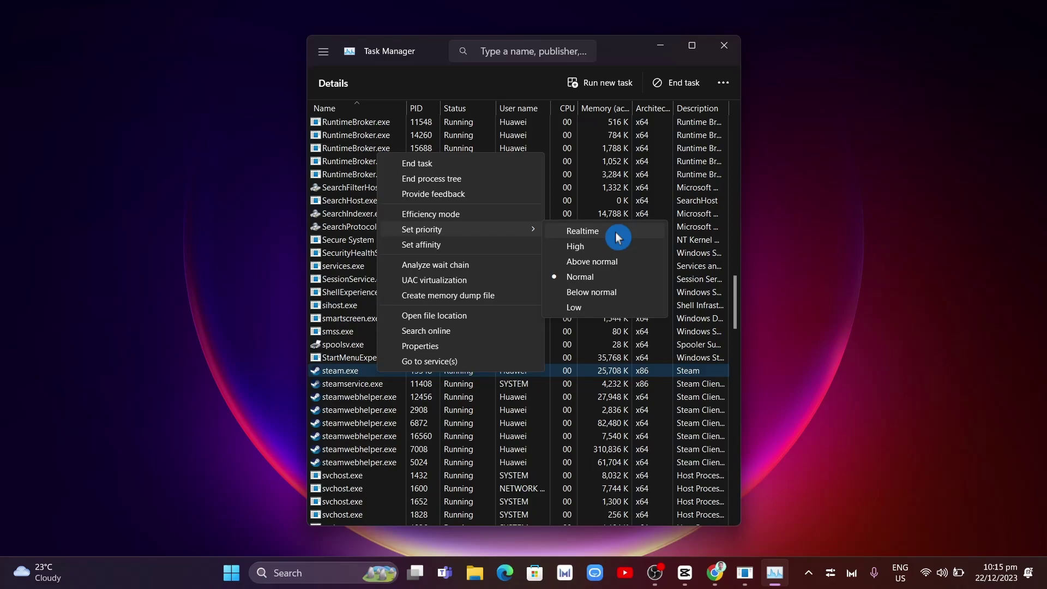
left_click(806, 196)
left_click(727, 44)
right_click(744, 92)
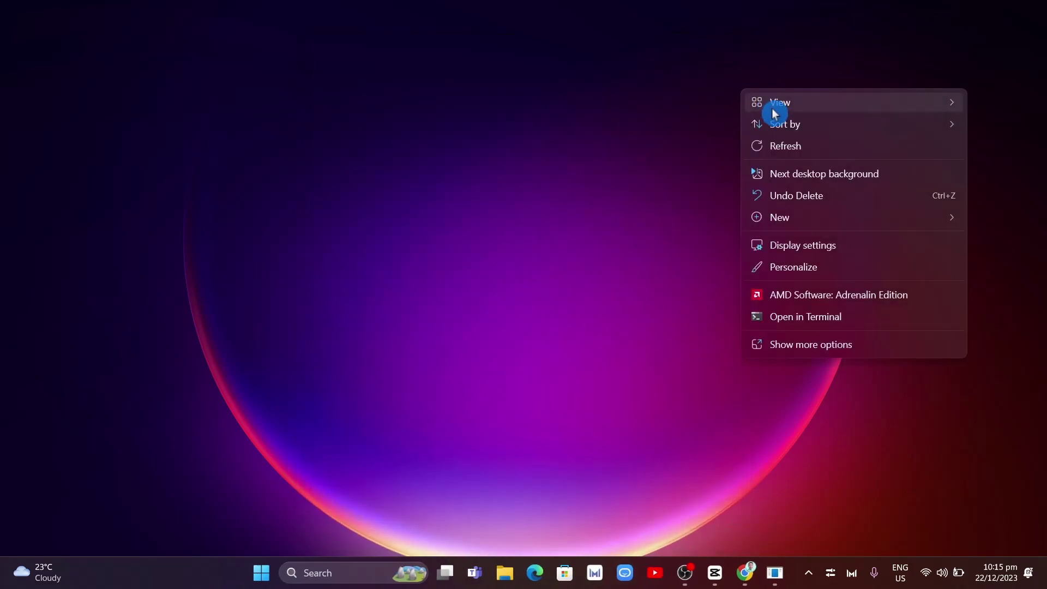
left_click(787, 145)
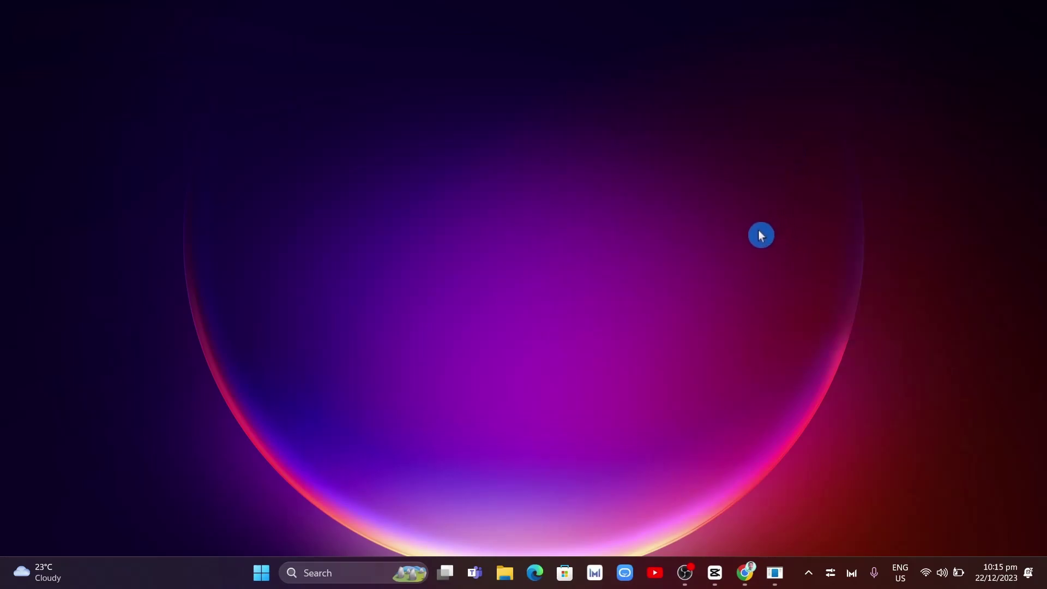
Open Windows Security, review the Domain network settings under Firewall & network protection, and close it.
left_click(357, 570)
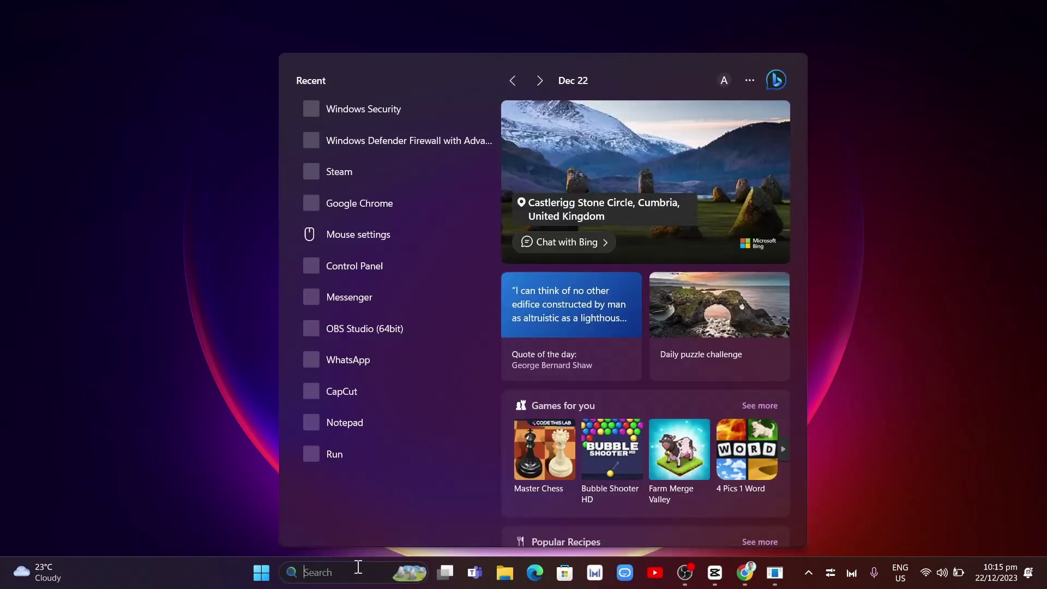
type("windows")
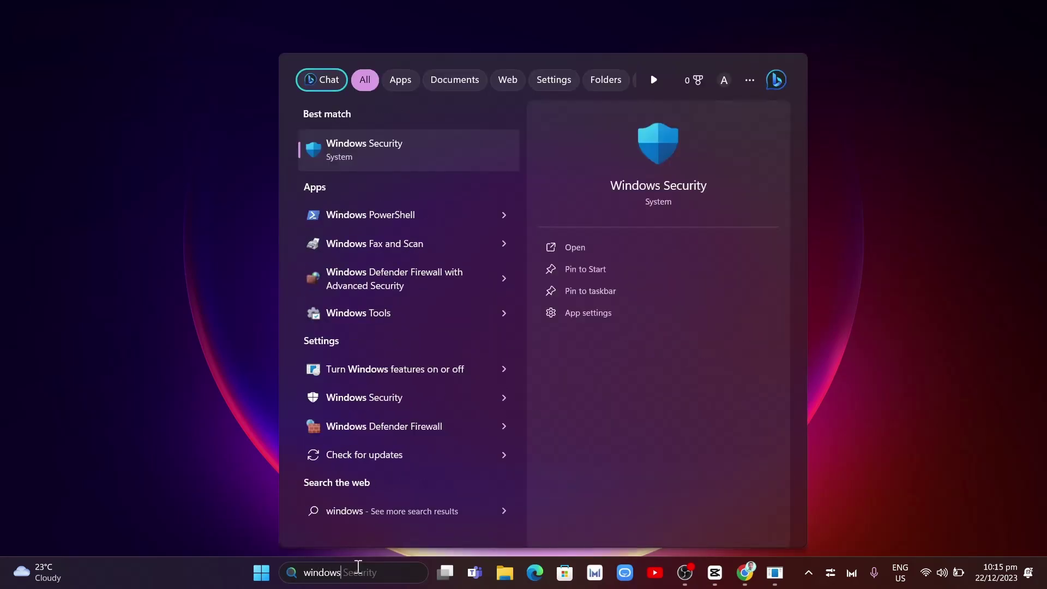
type(" security")
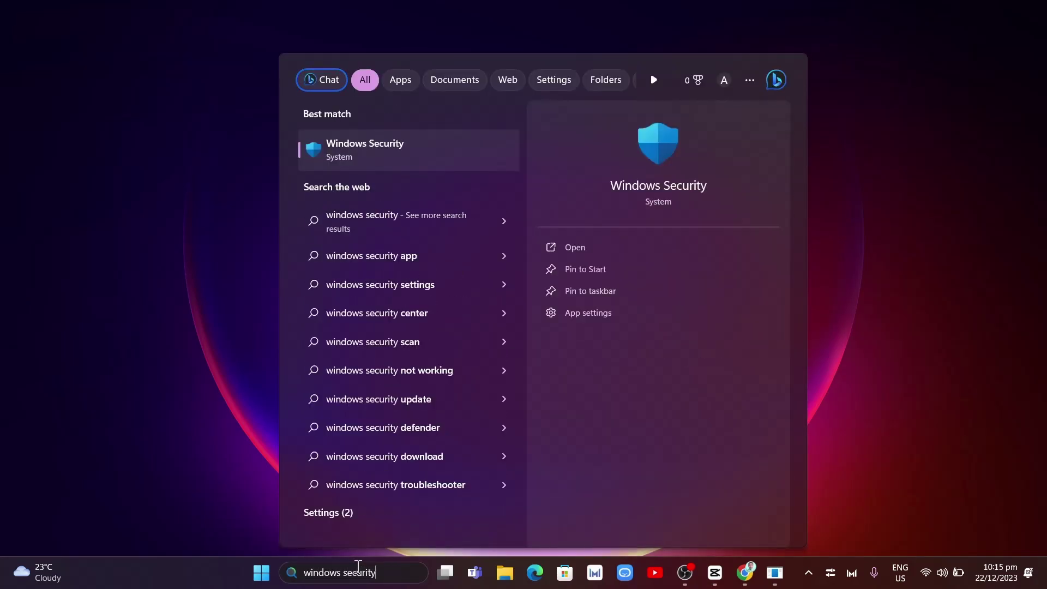
left_click(411, 162)
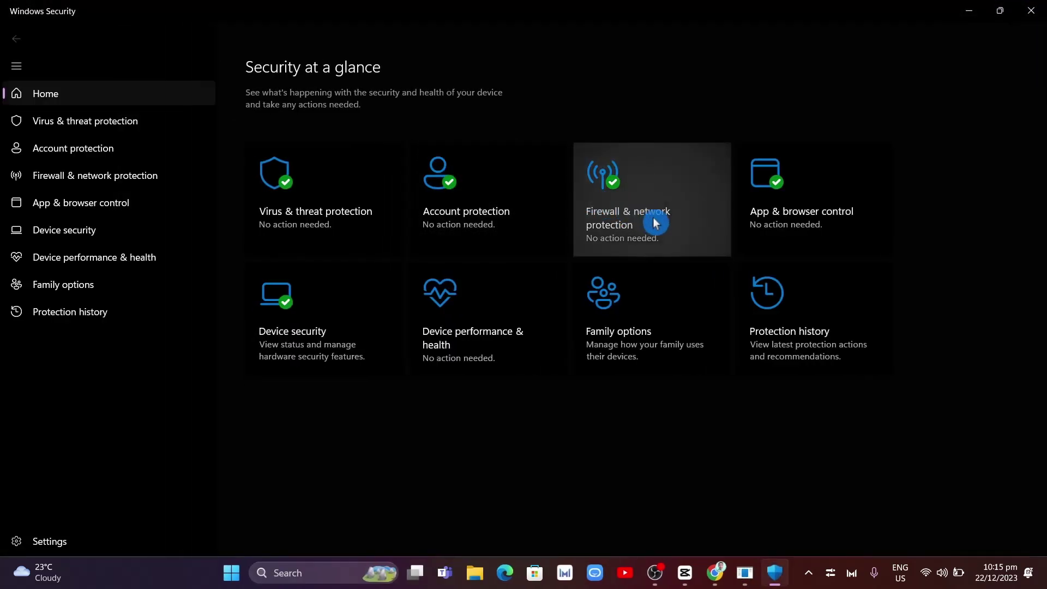
left_click(693, 234)
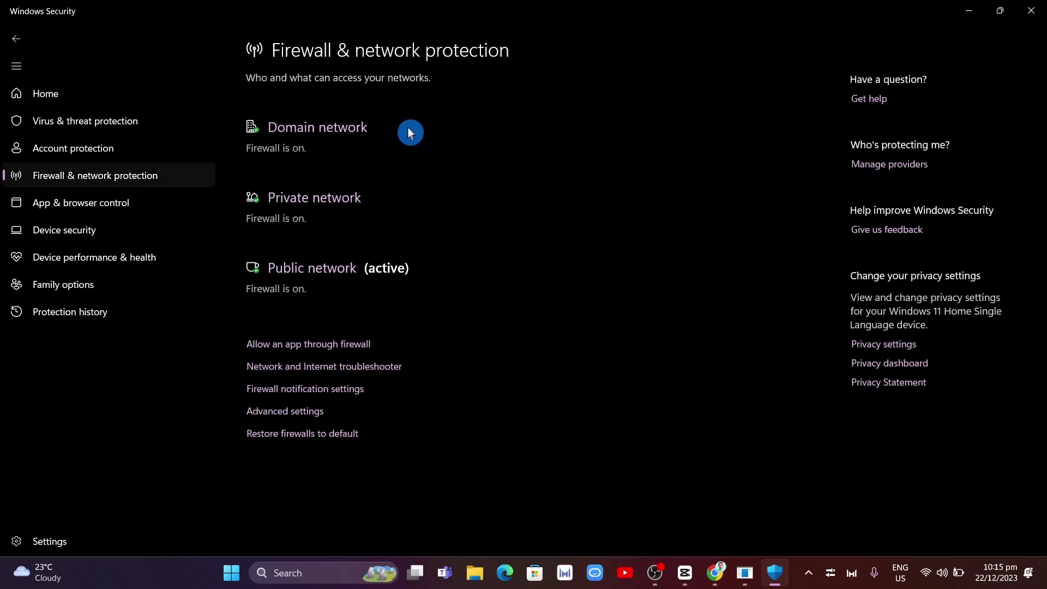
left_click(342, 130)
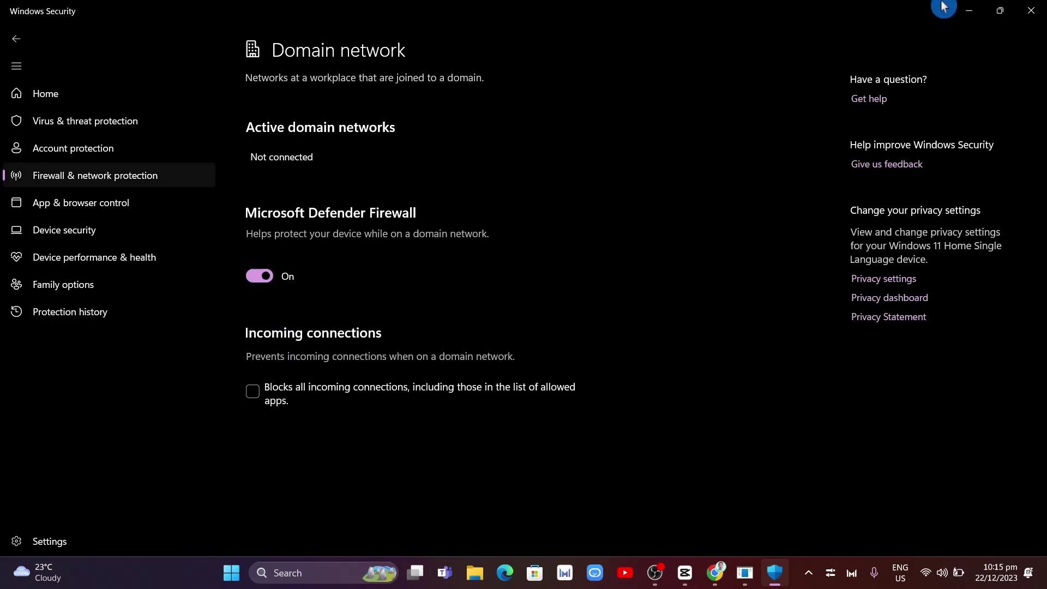
left_click(1031, 11)
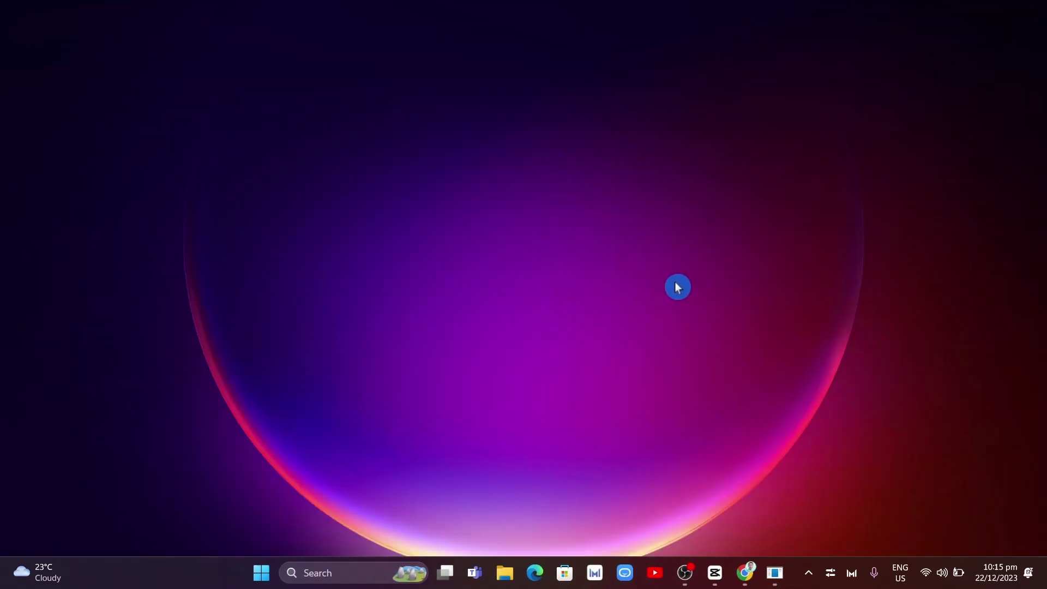
Switch to Steam and open the Downloads section of its settings.
left_click(786, 581)
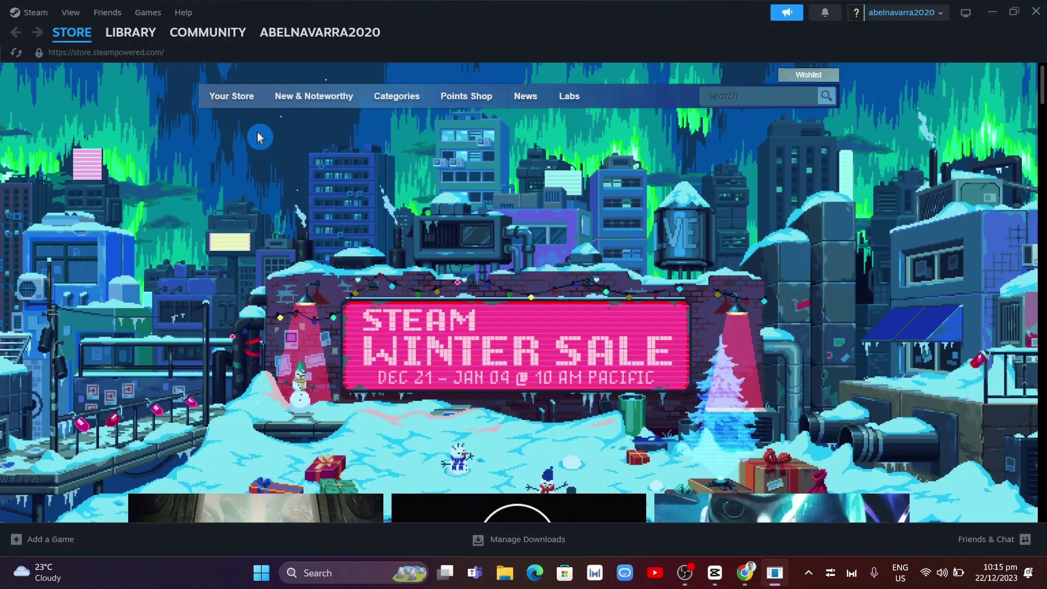
left_click(33, 13)
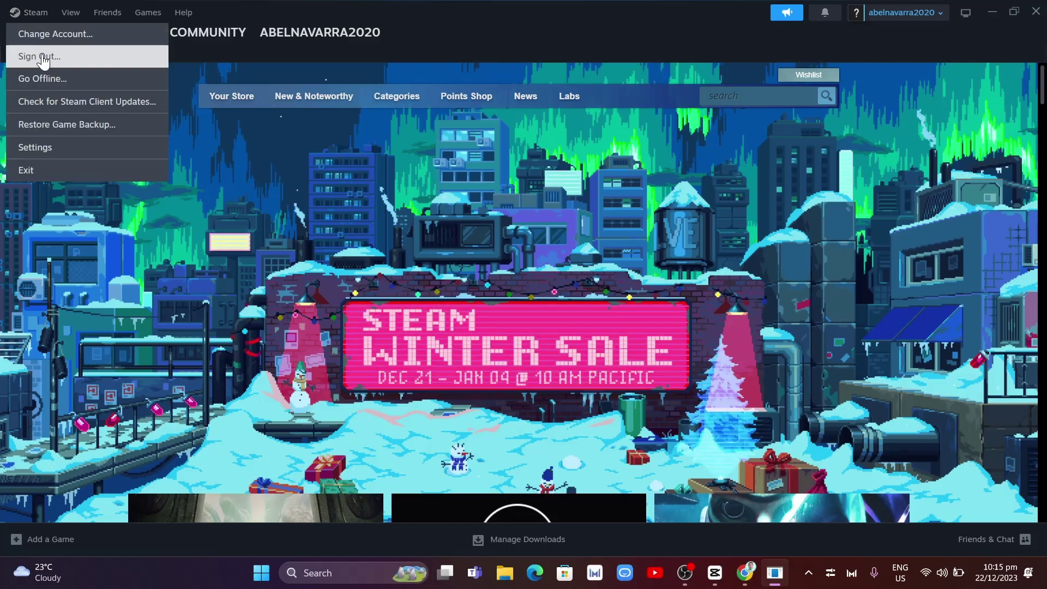
left_click(59, 155)
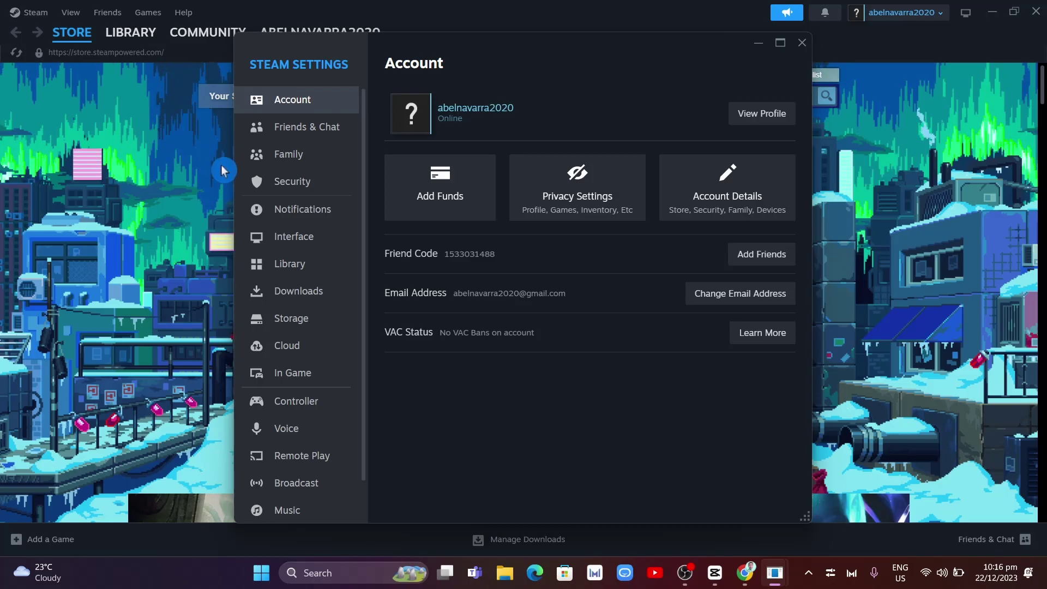
left_click(307, 294)
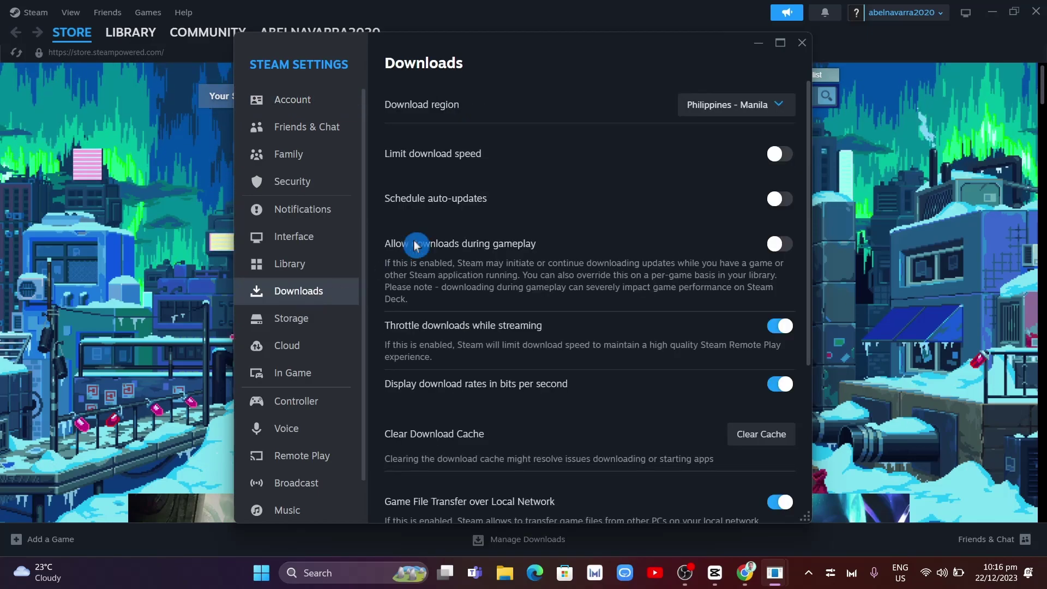
Choose Philippines - Manila as the Steam download region and dismiss the restart request.
left_click(728, 109)
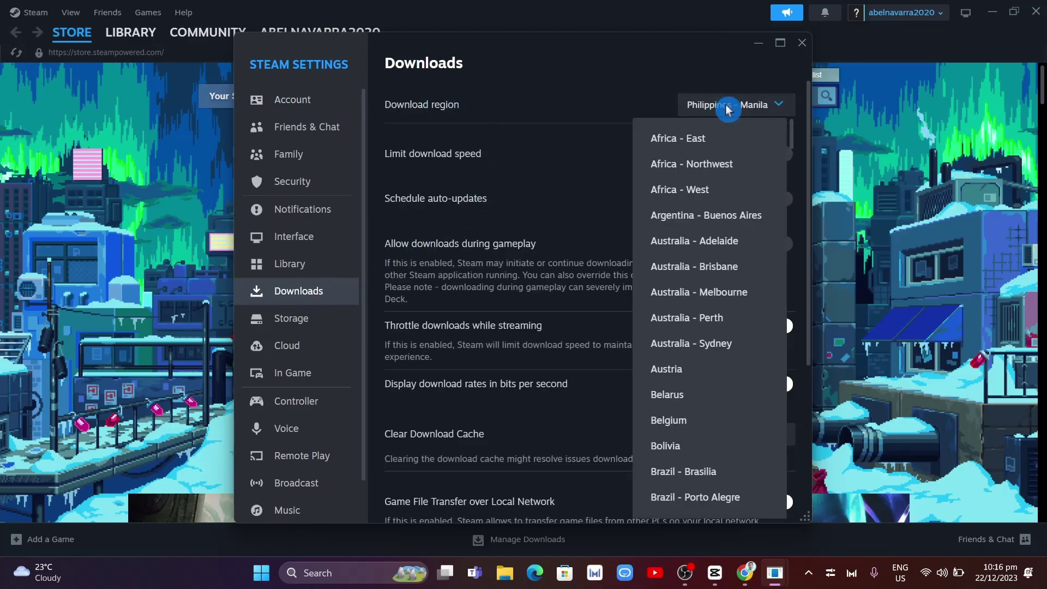
scroll(712, 328, "down", 15)
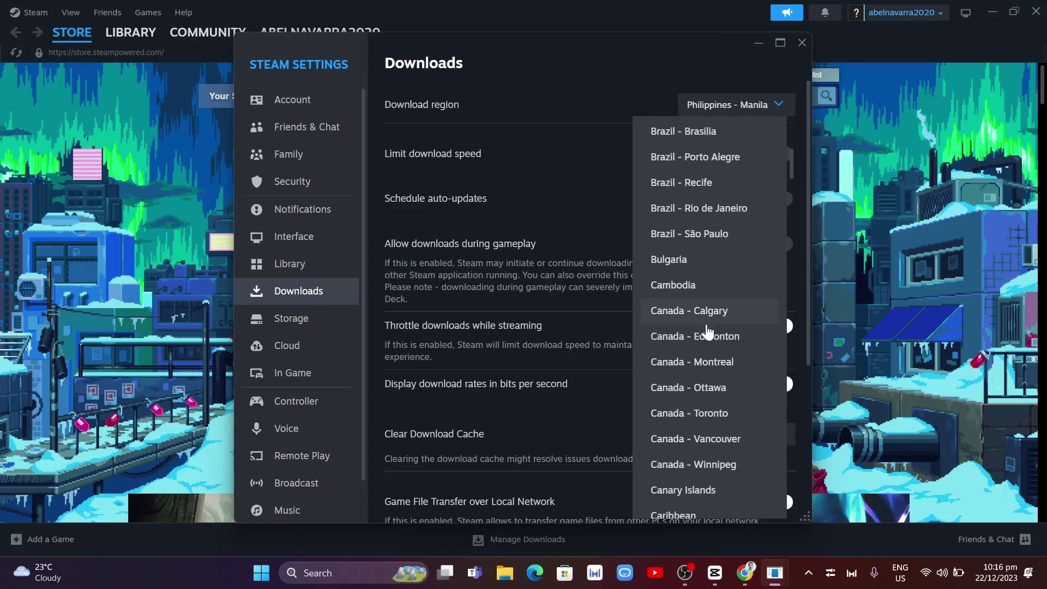
scroll(707, 405, "down", 20)
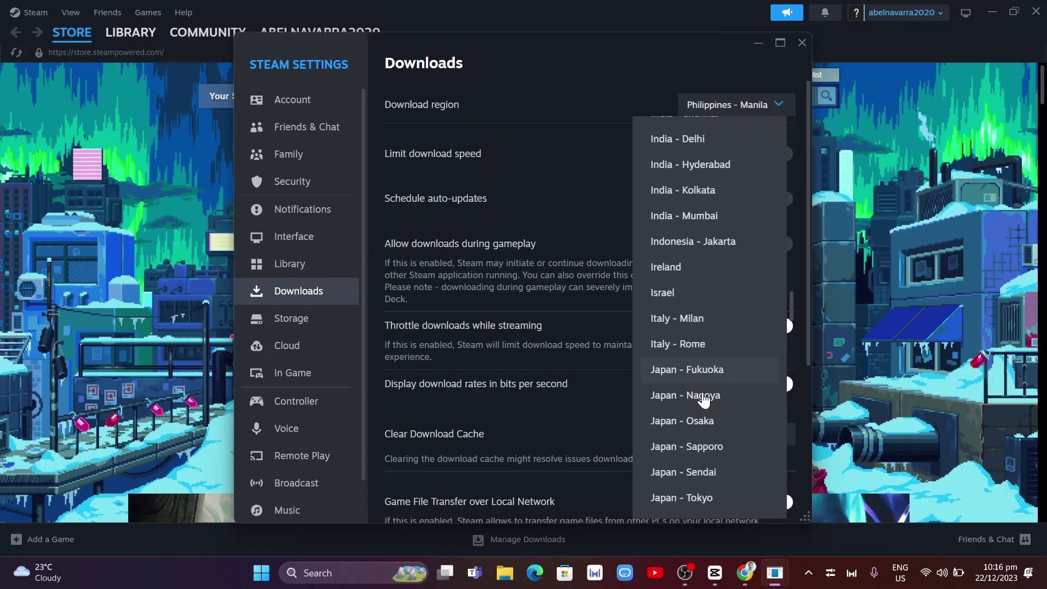
scroll(700, 396, "up", 5)
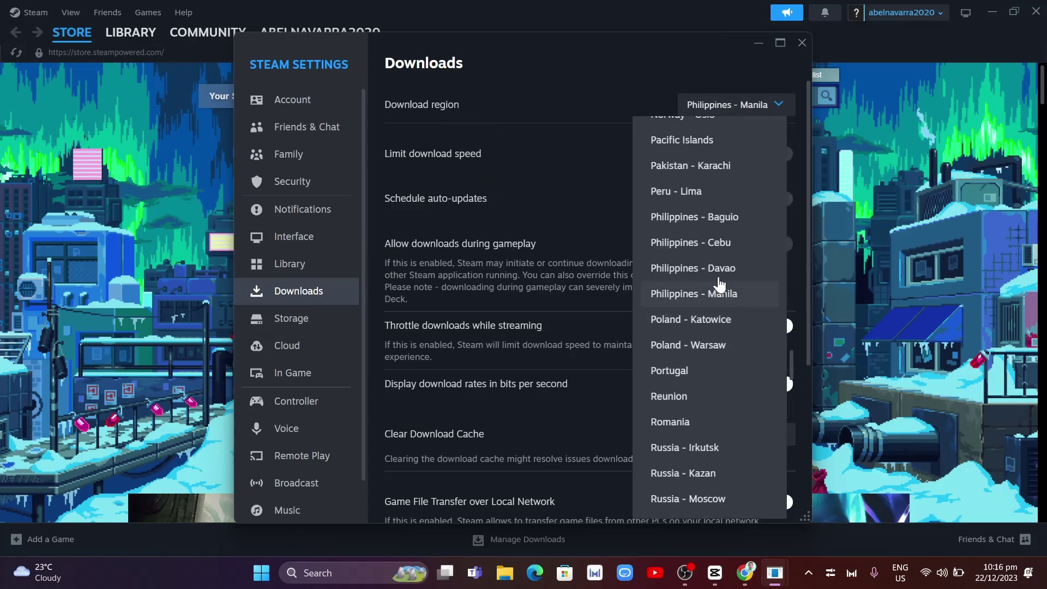
left_click(731, 297)
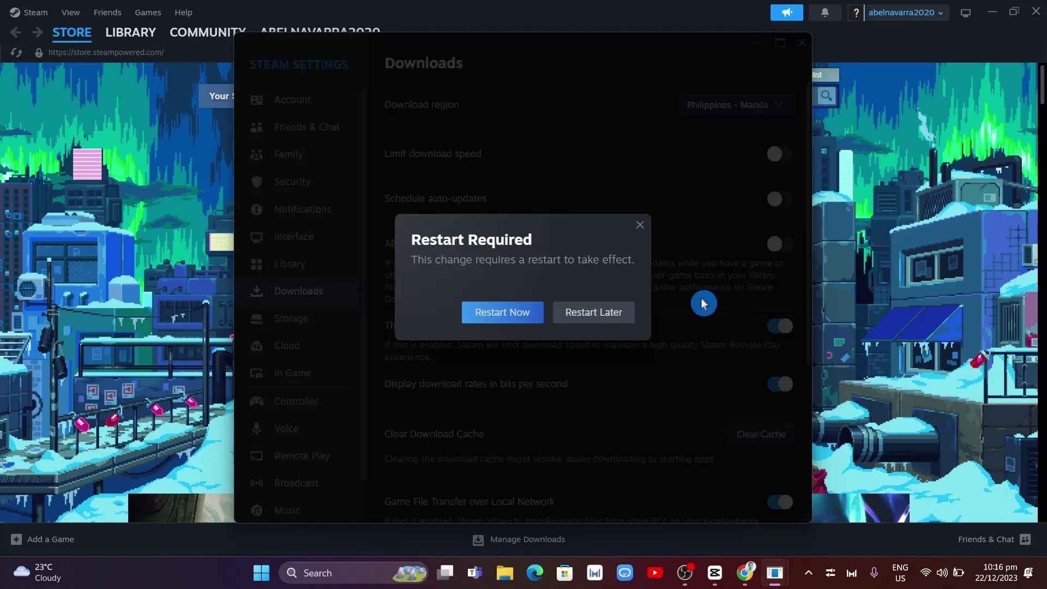
left_click(639, 225)
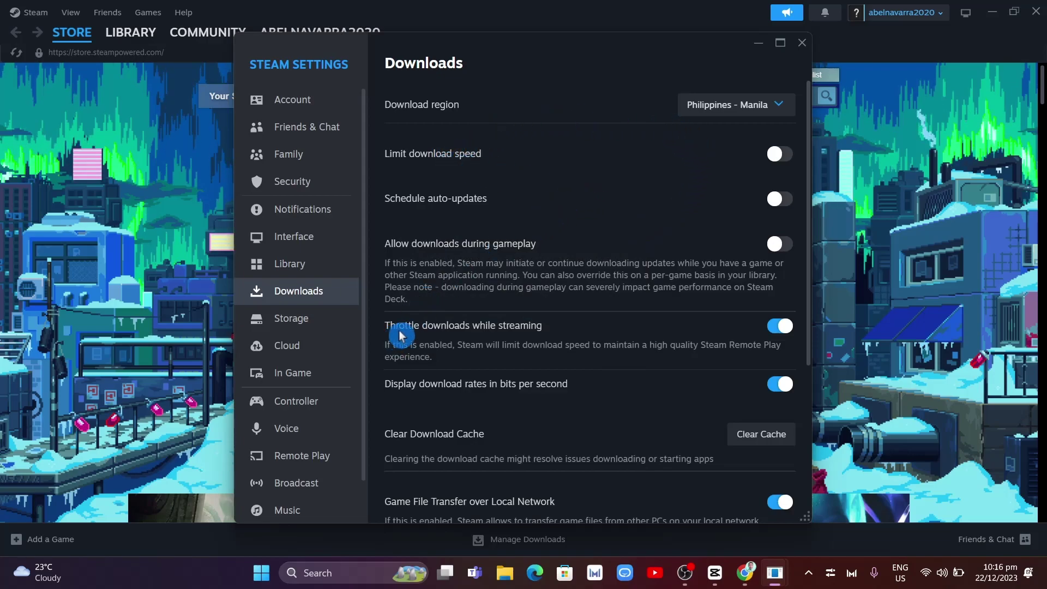
Turn off throttling of downloads while streaming and clear Steam's download cache, allowing Steam to restart.
left_click(778, 329)
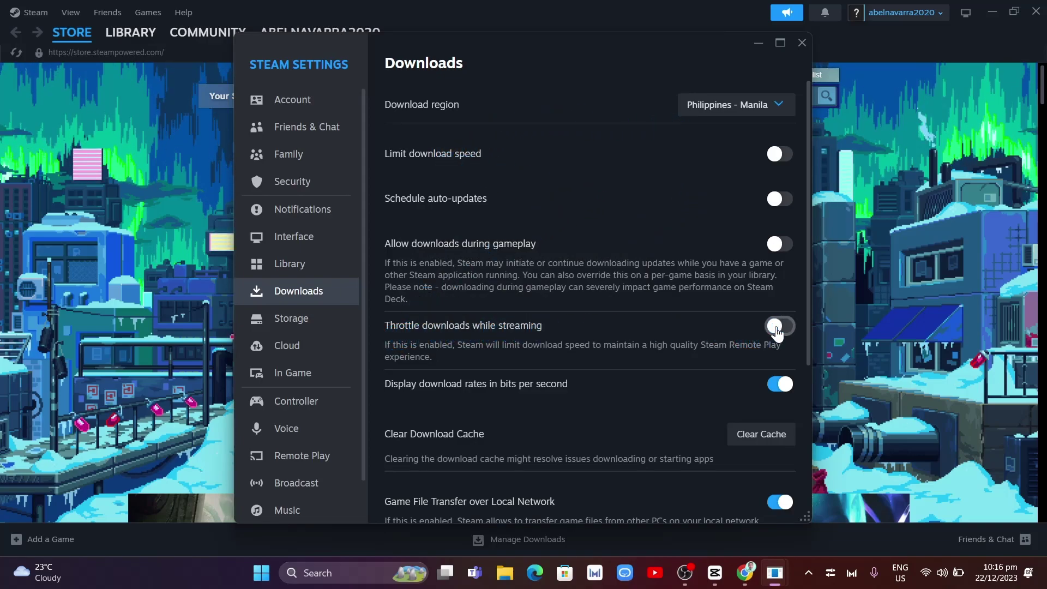
scroll(670, 382, "down", 2)
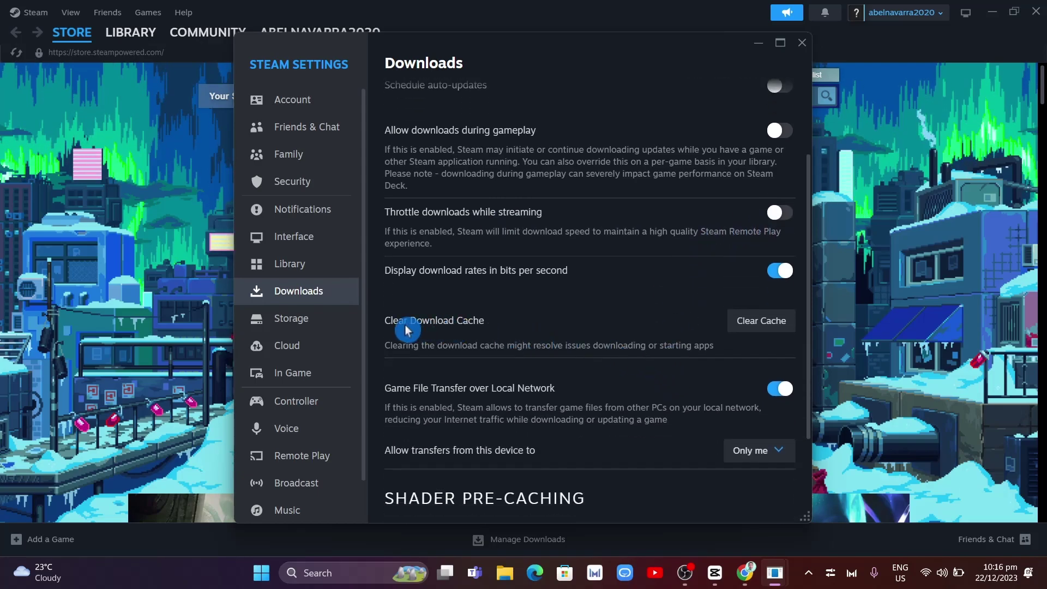
left_click(763, 322)
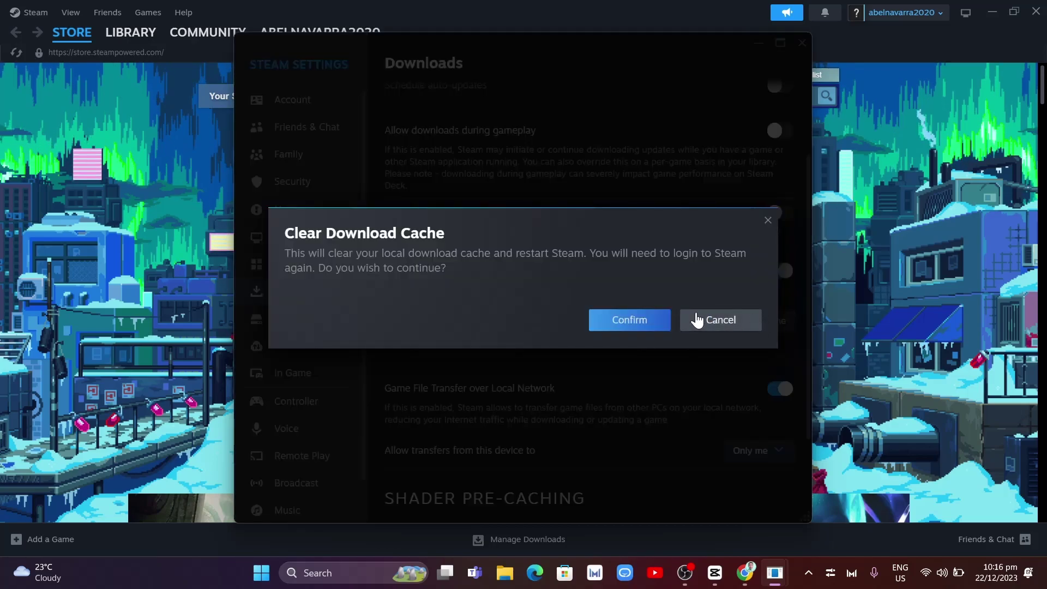
left_click(631, 322)
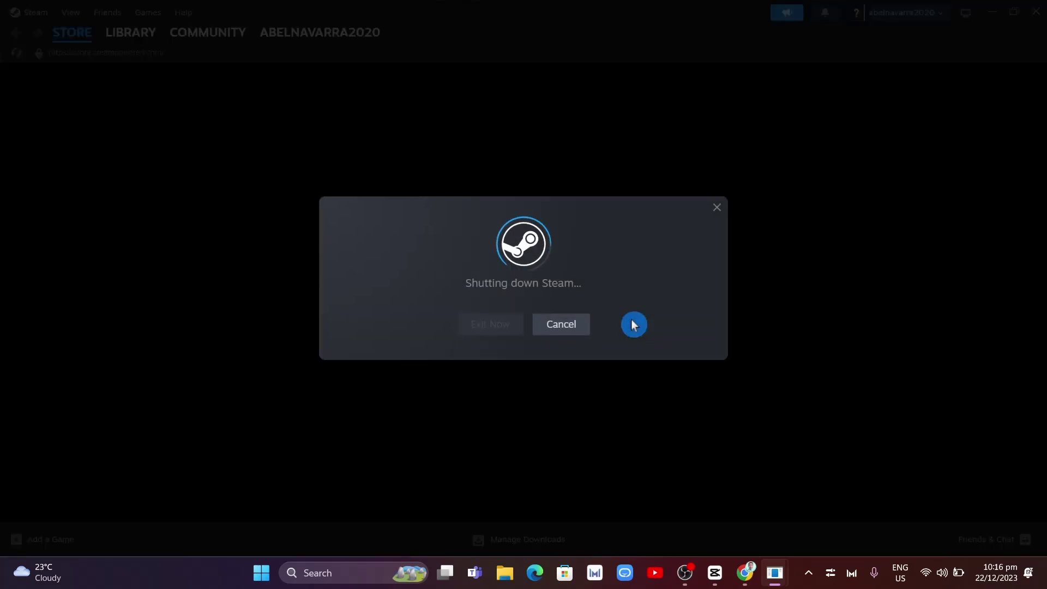